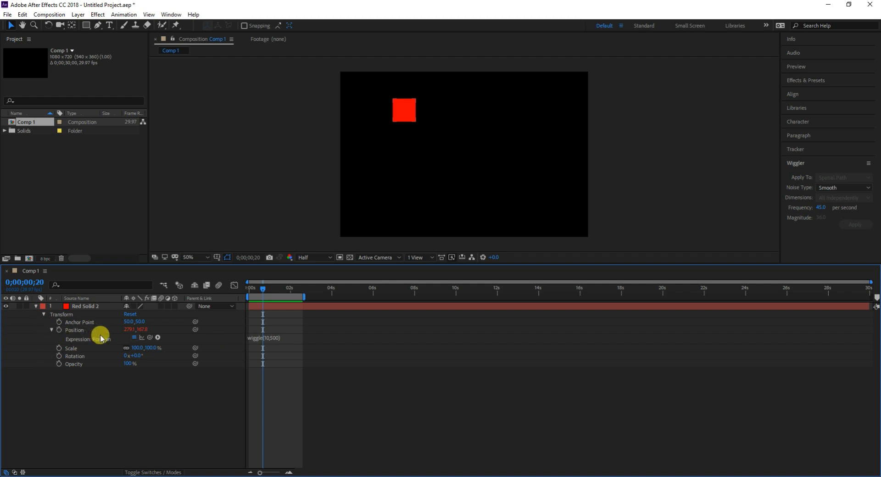
- Undo the wiggle expression on the red solid's Position
key(ctrl+z)
key(ctrl+z)
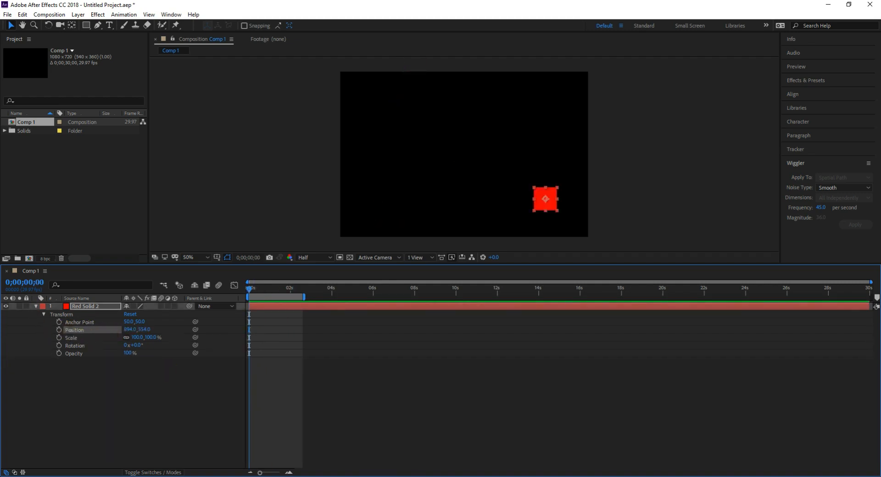
- Switch to the WPS Office document, review the source credit and copy the full Inertial Bounce expression code
key(alt+Tab)
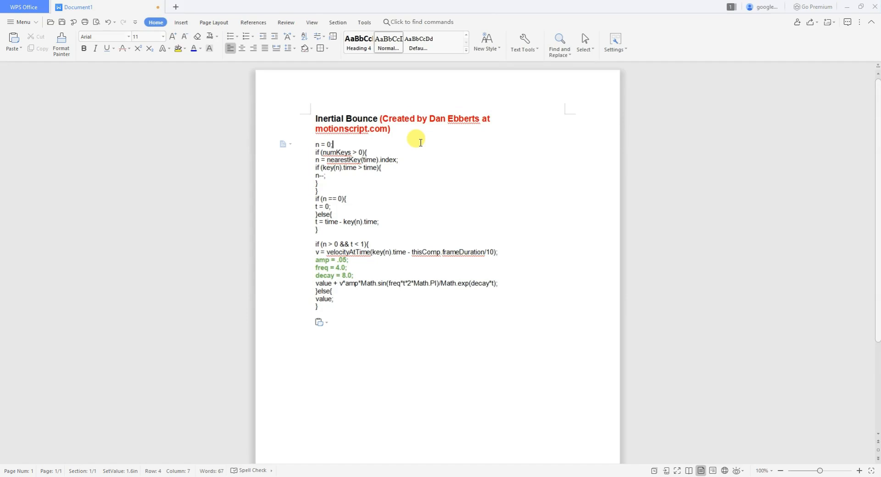
double_click(394, 124)
drag(315, 129, 384, 129)
click(444, 142)
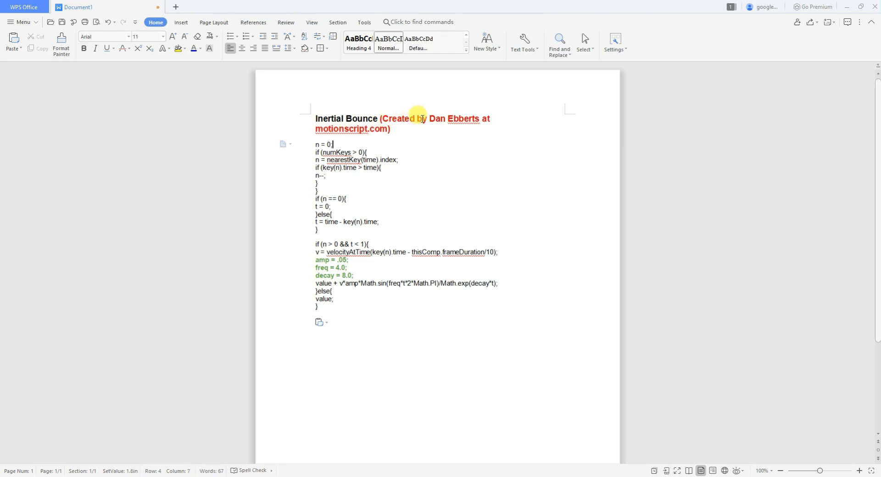
drag(427, 119, 477, 120)
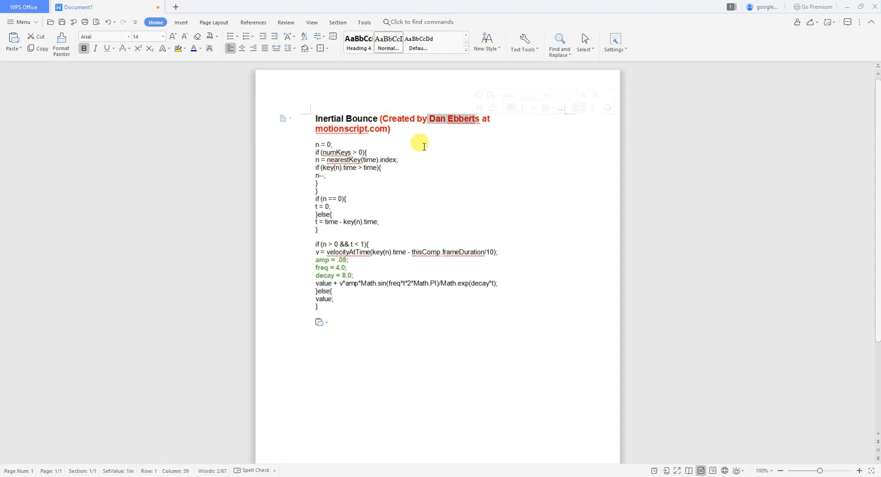
click(424, 146)
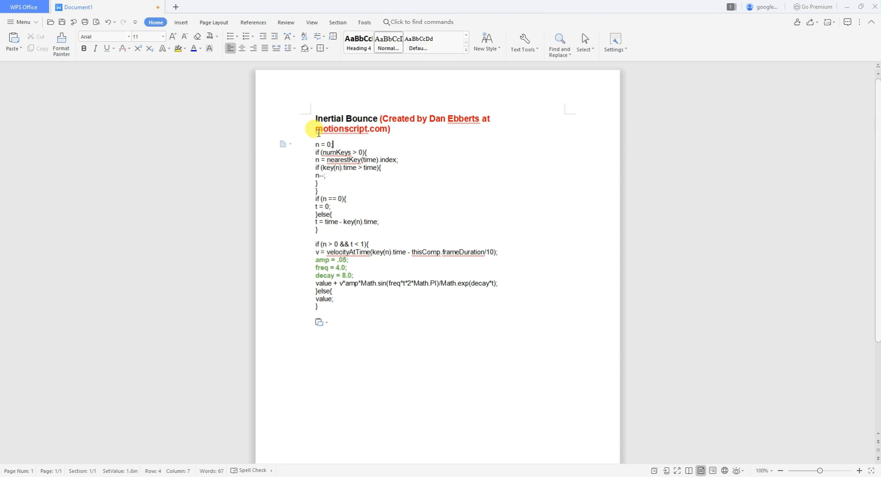
drag(320, 306, 310, 148)
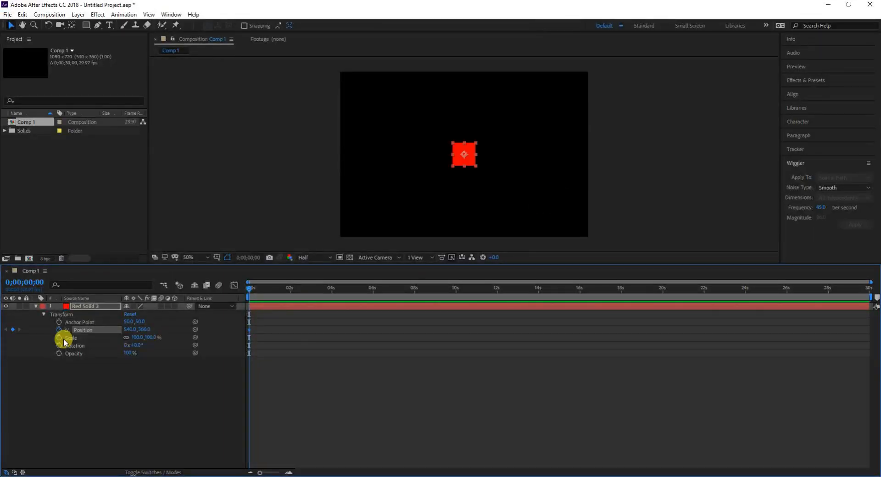
- Switch back to After Effects, add a default expression to the red solid's Position and turn off its keyframing
alt+click(58, 329)
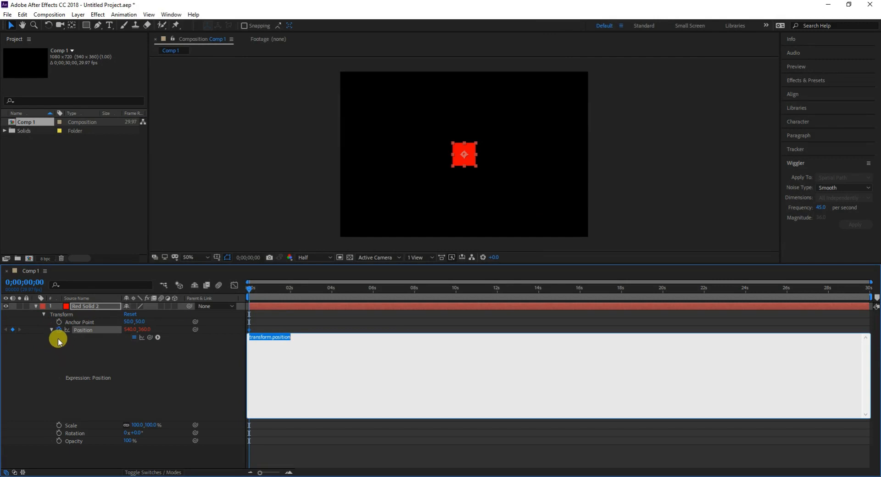
click(59, 330)
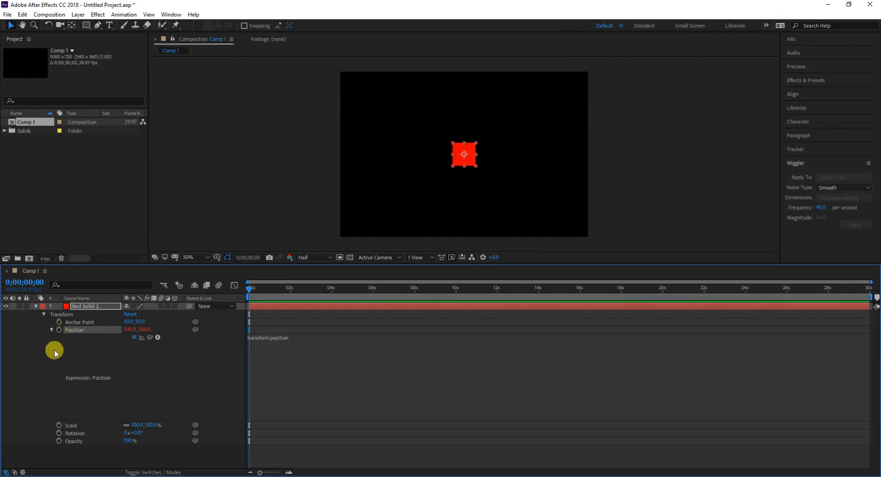
click(52, 329)
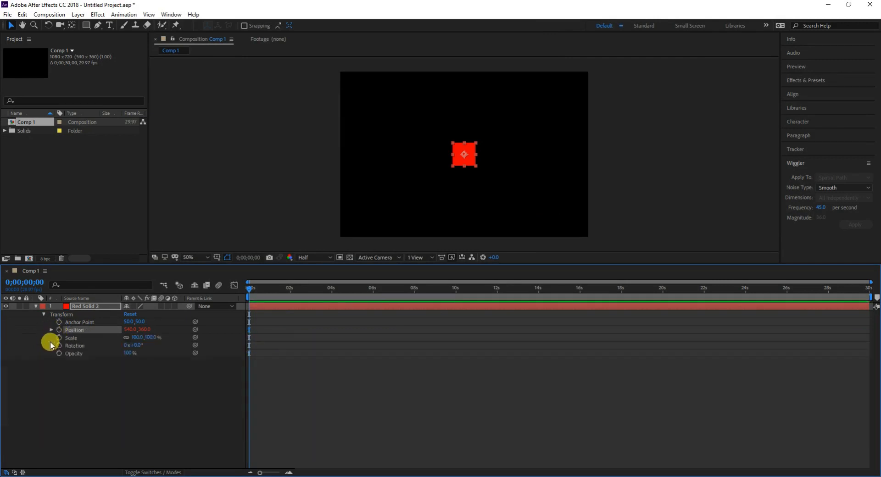
- Enable keyframing for the red solid's Scale and set its first keyframe to 0% at 0;00;00;00
click(68, 339)
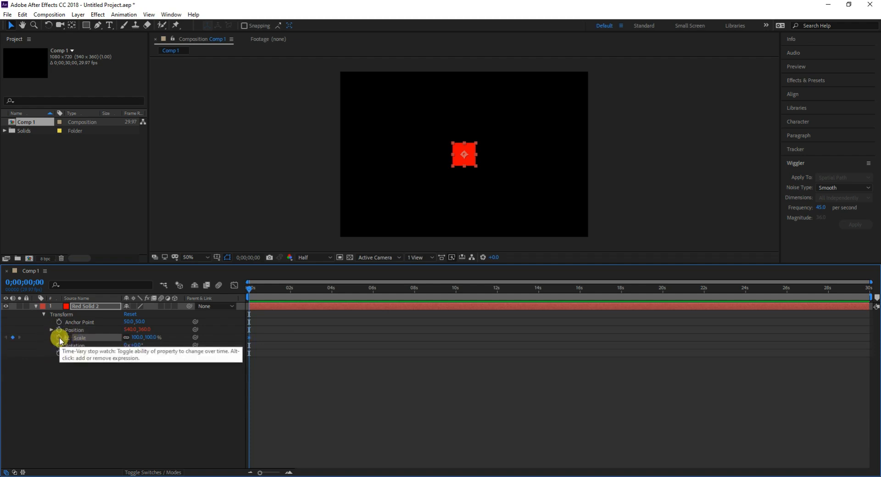
click(60, 338)
click(250, 292)
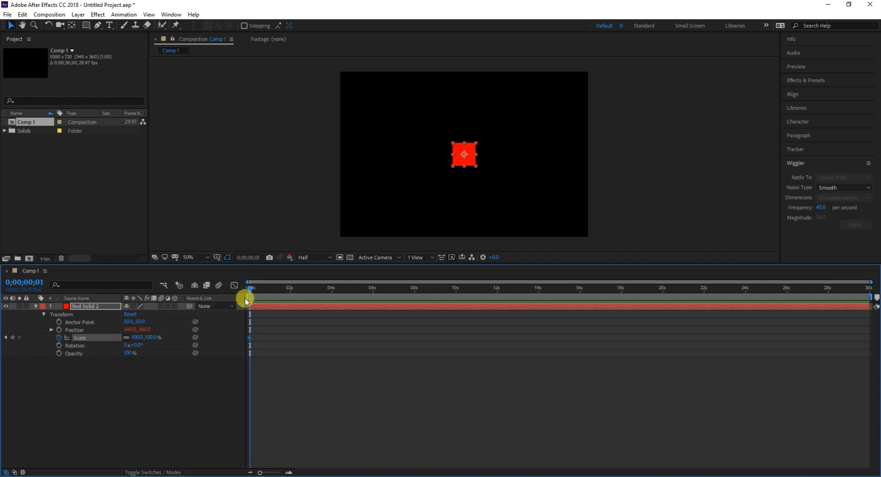
drag(251, 290, 207, 283)
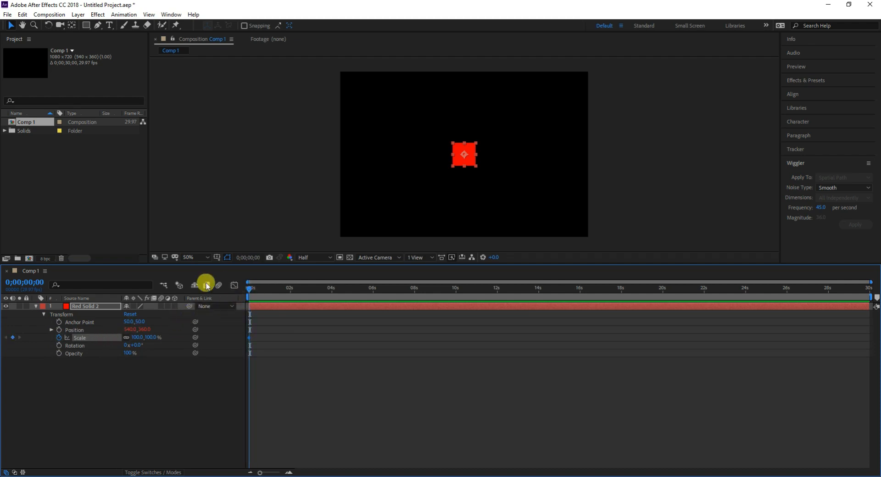
click(137, 338)
text(0)
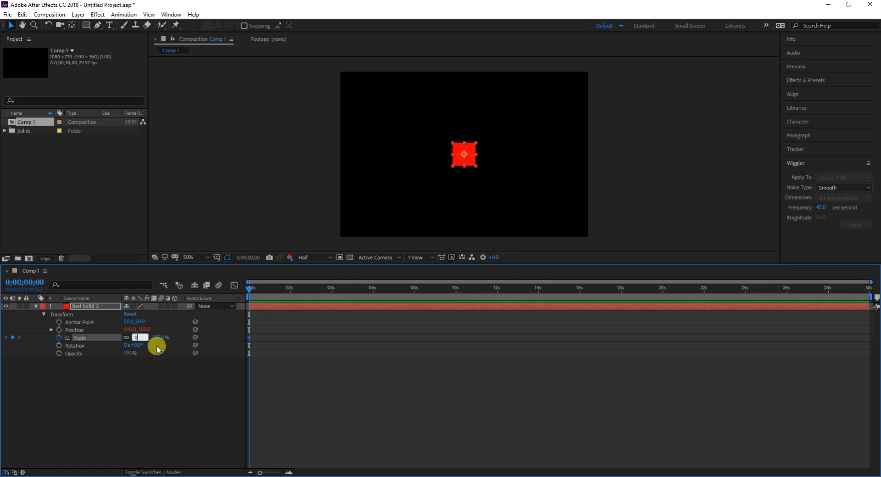
key(Return)
- Add a Scale keyframe of 100% at 0;00;01;27
drag(249, 290, 288, 297)
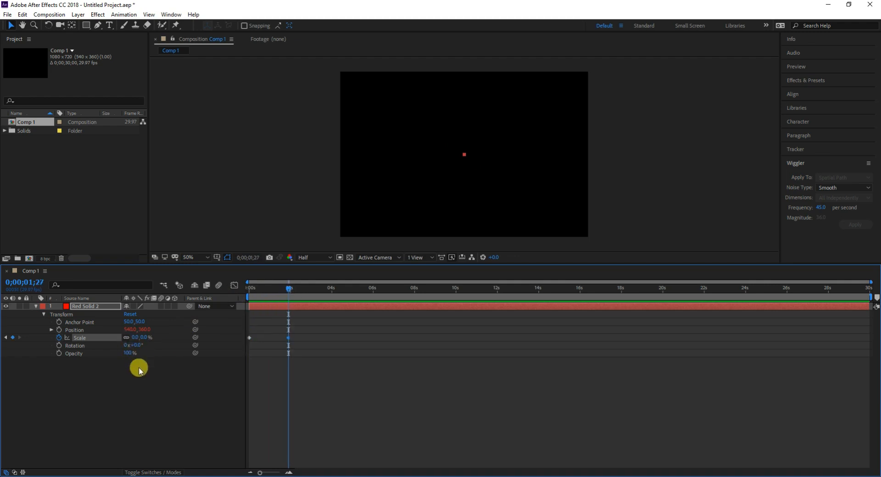
click(136, 338)
text(100)
key(Return)
- Preview the scale-up and move the 100% Scale keyframe earlier to 0;00;01;00
drag(288, 289, 274, 288)
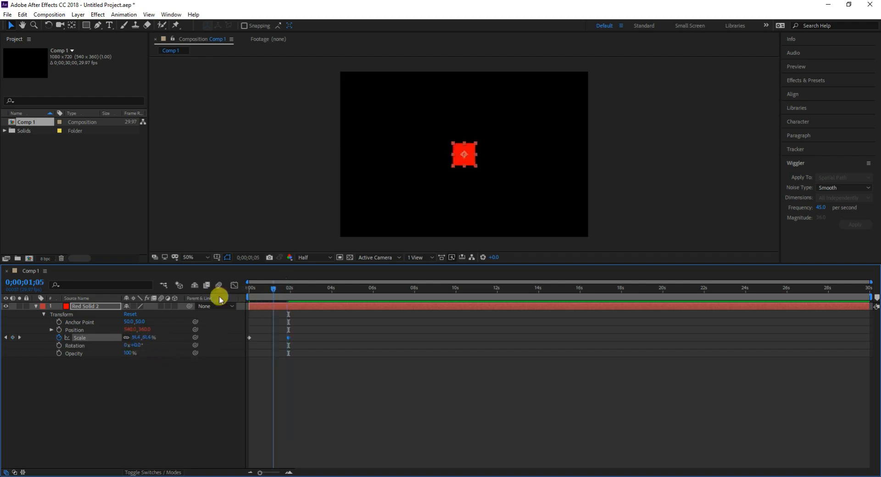
key(Home)
key(space)
key(space)
drag(303, 332, 269, 338)
drag(276, 289, 213, 296)
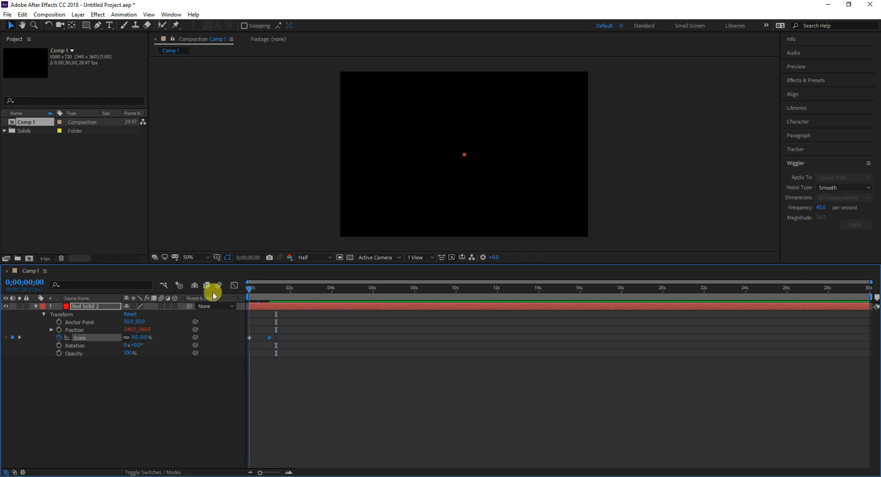
- Play the faster scale-up and shorten the work area to end just before the 2-second mark
key(space)
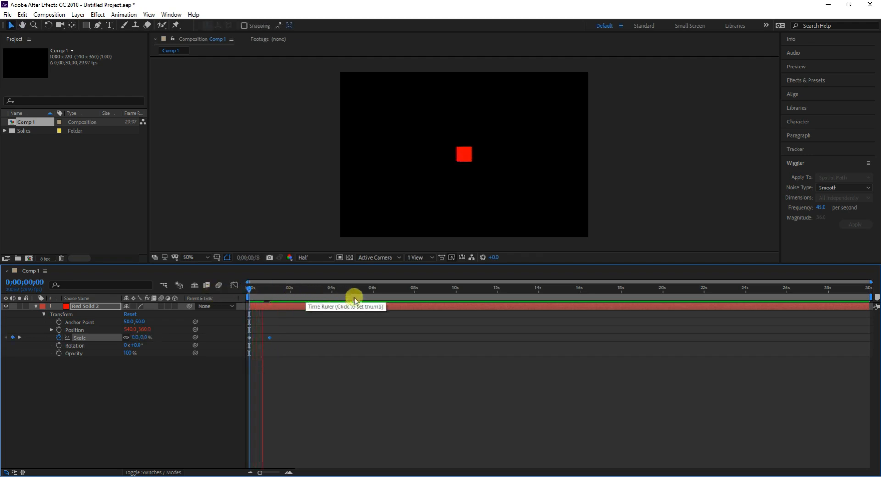
drag(869, 298, 285, 294)
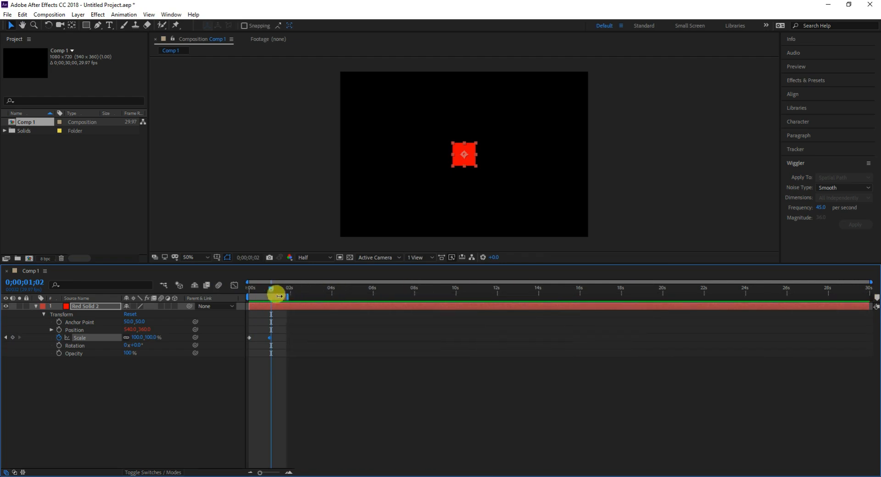
- Add an expression to the red solid's Scale, paste in the copied Inertial Bounce code and shrink the expression field
click(303, 369)
drag(278, 330, 241, 339)
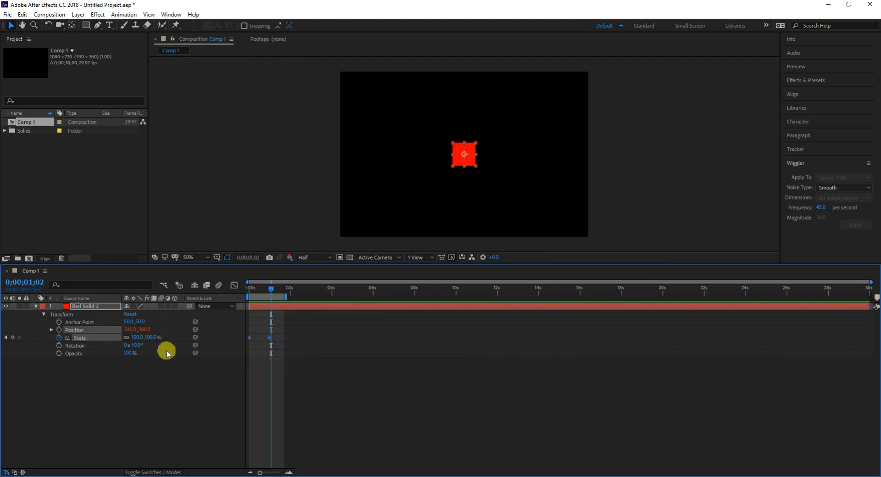
alt+click(59, 338)
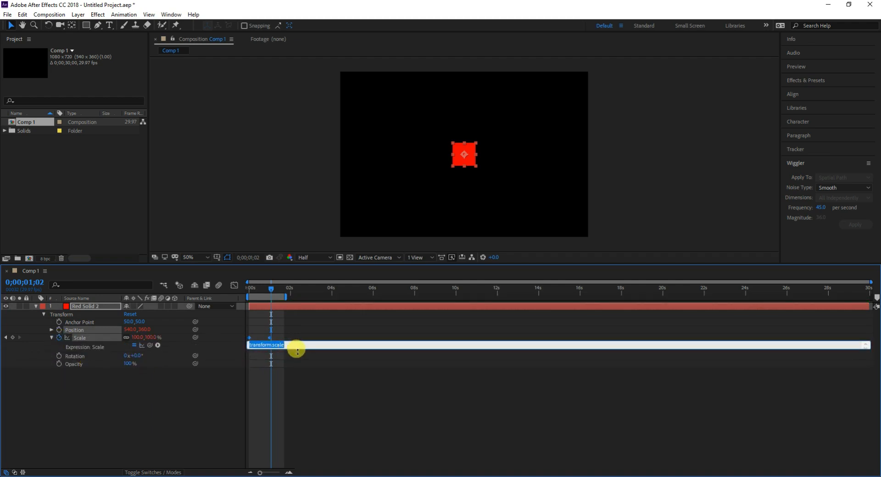
text(l)
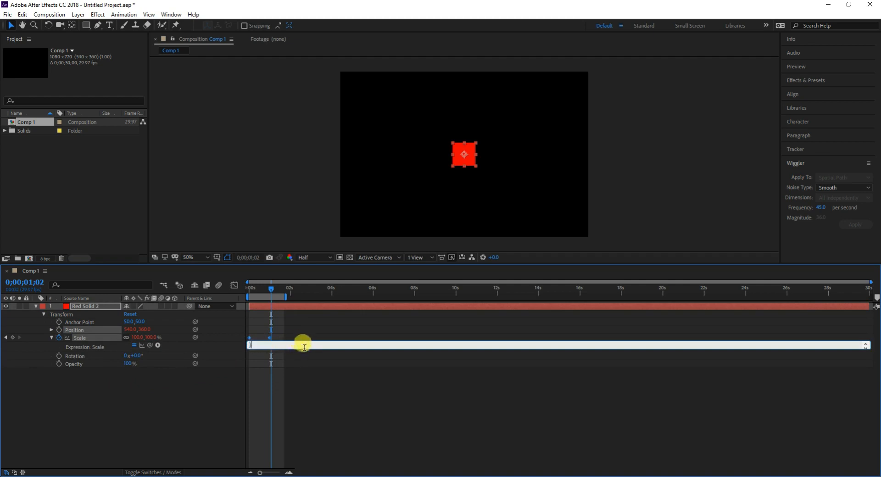
drag(305, 349, 306, 468)
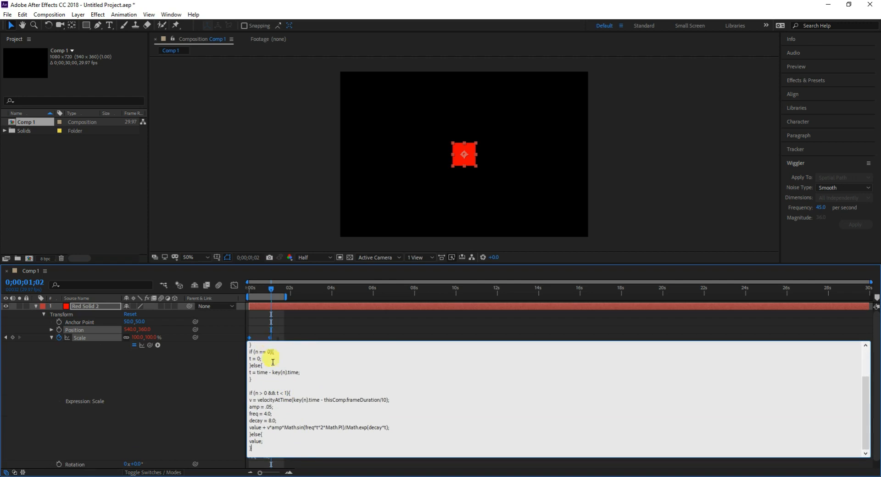
drag(301, 457, 295, 350)
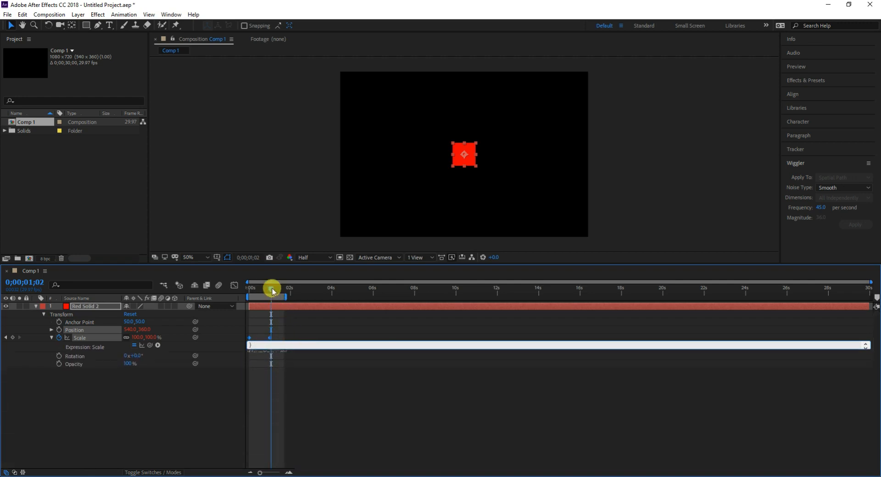
- Play the bounce and move the 100% Scale keyframe earlier to about the half-second mark
drag(272, 291, 227, 293)
key(space)
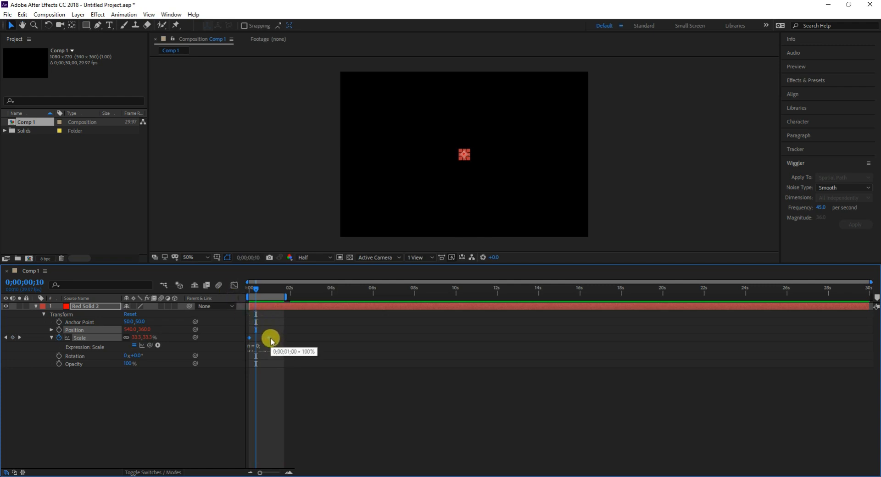
click(326, 398)
drag(269, 341, 258, 339)
drag(256, 290, 197, 295)
- Play the quicker bounce and shorten the work area to end just before the 1-second mark
key(space)
key(space)
drag(281, 296, 268, 296)
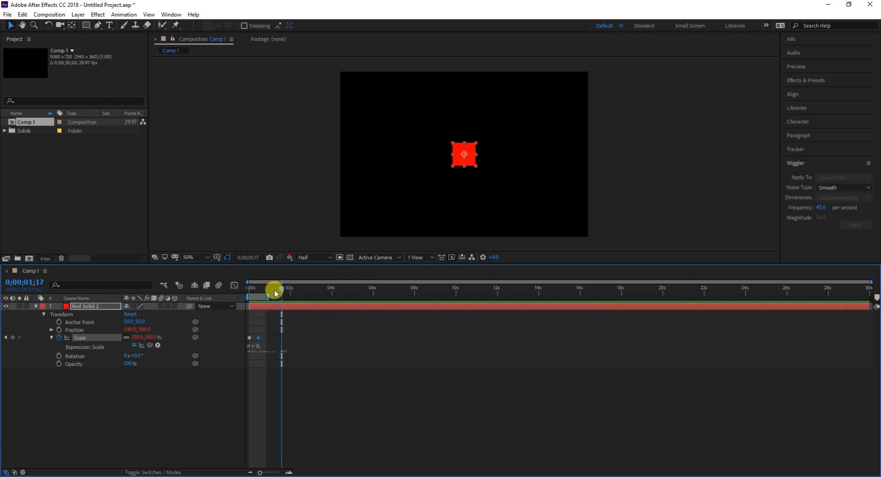
key(Home)
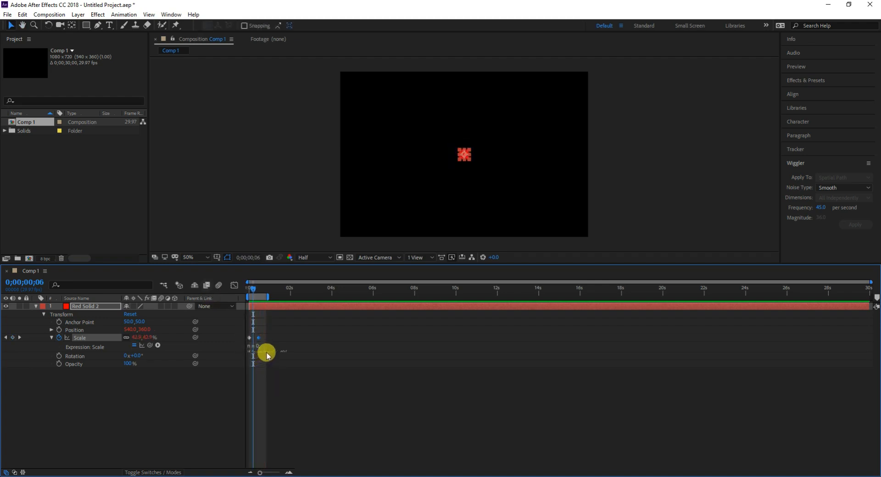
- Enlarge the Scale expression field to show more of the code and return to the start of the timeline
drag(269, 347, 285, 420)
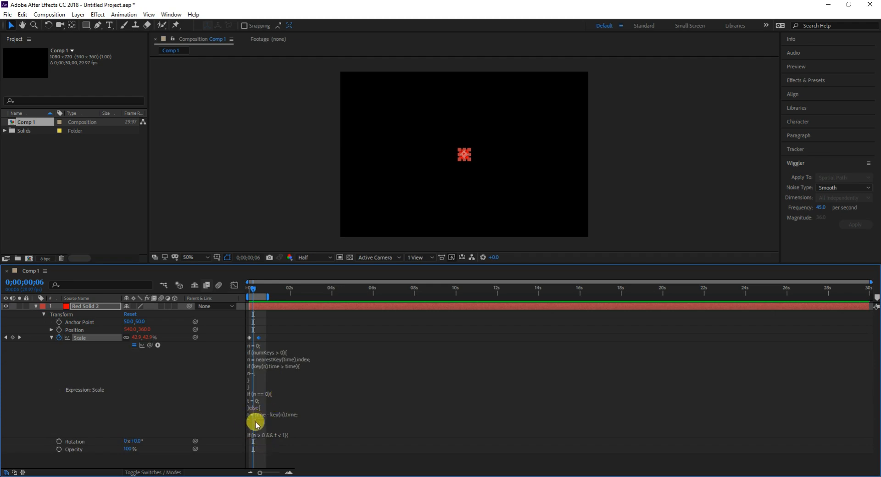
drag(254, 292, 232, 290)
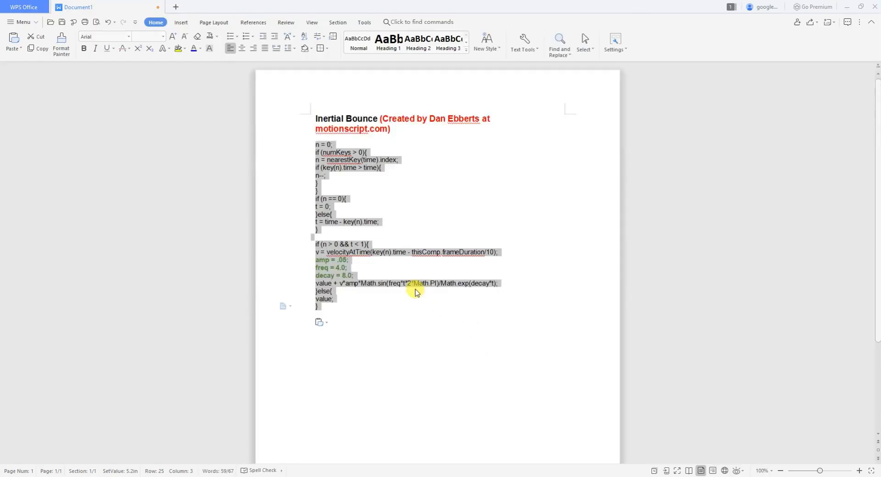
- In the WPS Office document, set decay to 4.0 and freq to 2.0, and copy the whole edited expression
click(362, 273)
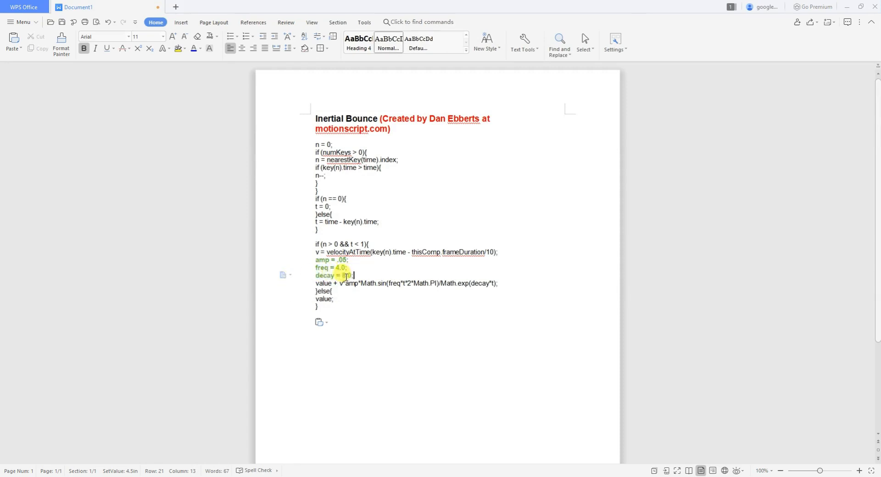
key(BackSpace)
text(4)
click(338, 268)
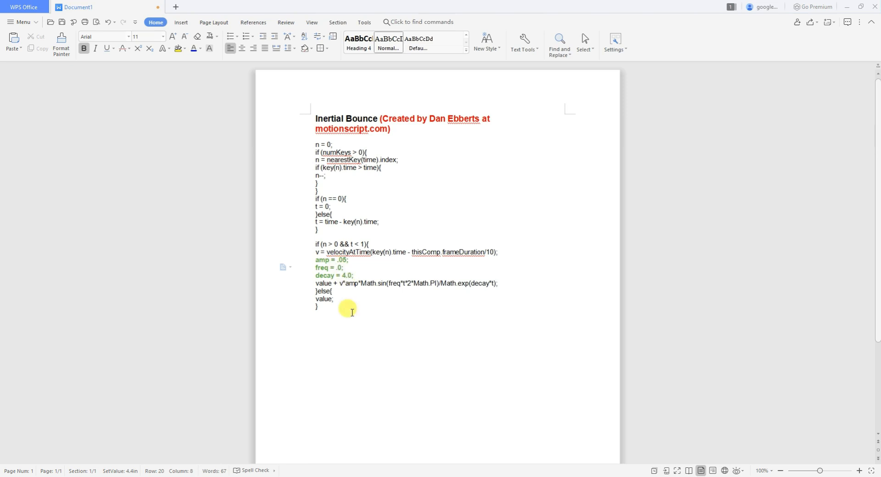
drag(361, 315, 287, 150)
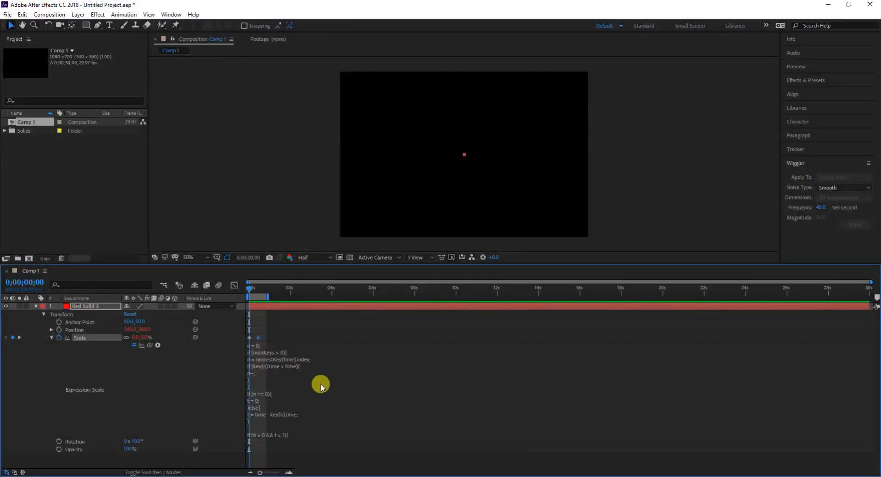
- In After Effects, replace the Scale expression with the copied code using freq 2.0 and decay 4.0, and preview the bounce
click(289, 432)
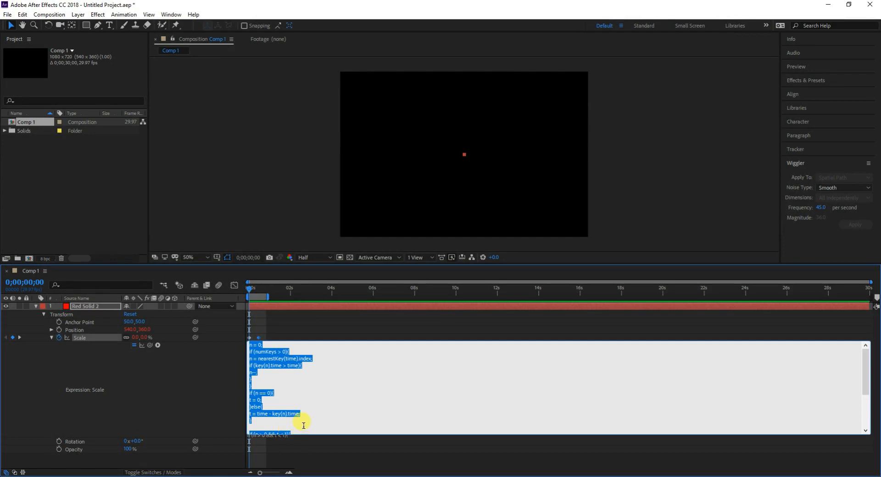
key(BackSpace)
key(ctrl+v)
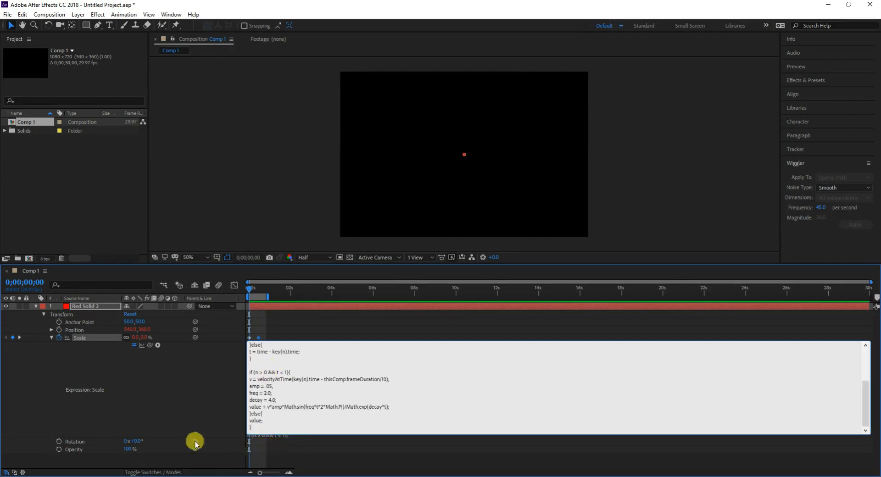
click(19, 319)
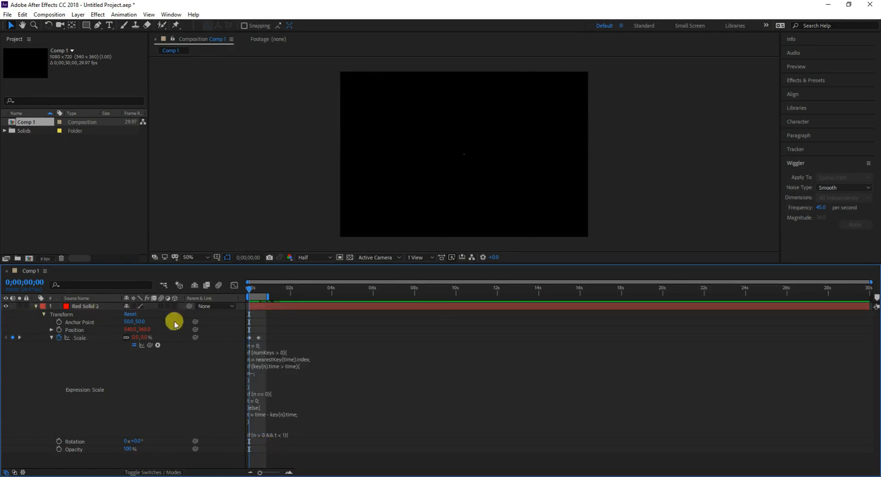
key(space)
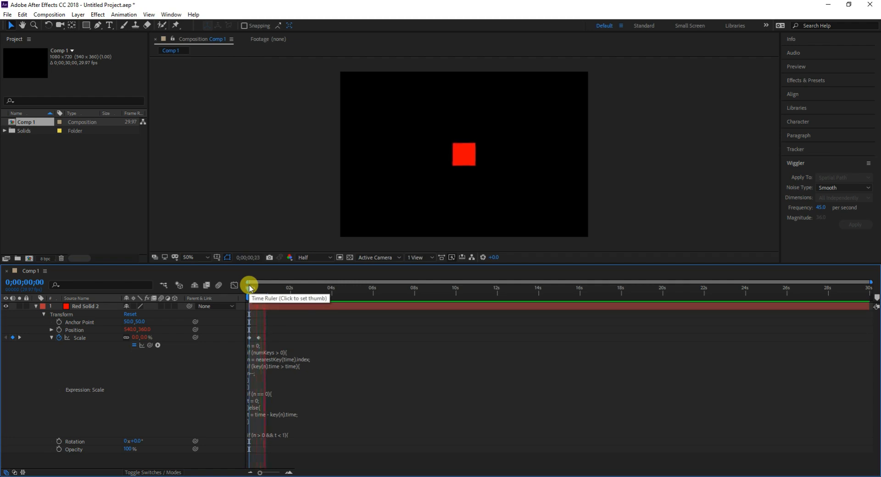
key(space)
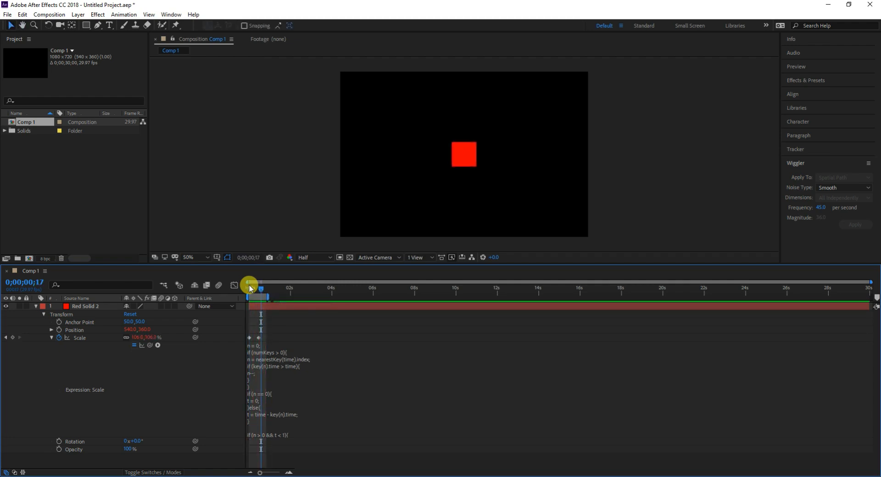